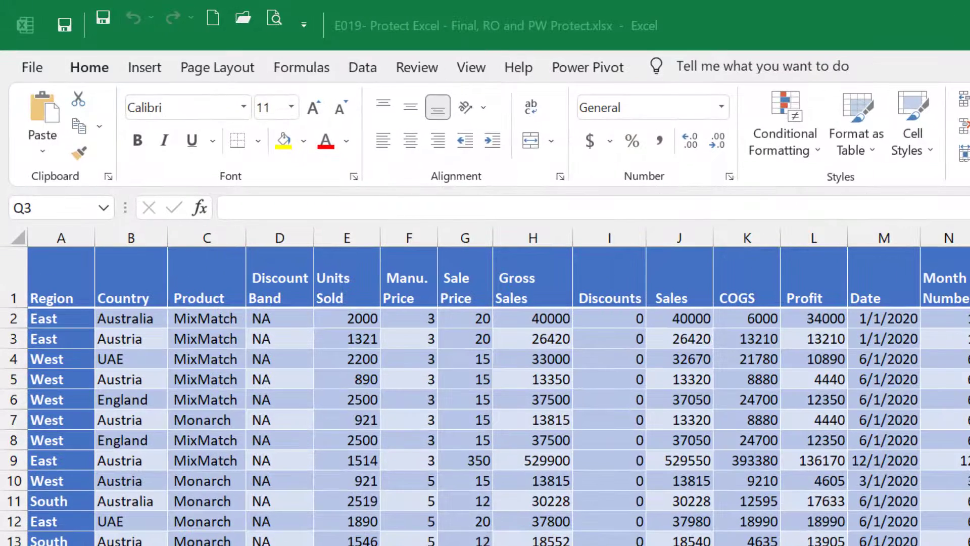
Mark the sales workbook as final from Protect Workbook, confirming the save and the notice.
click(32, 67)
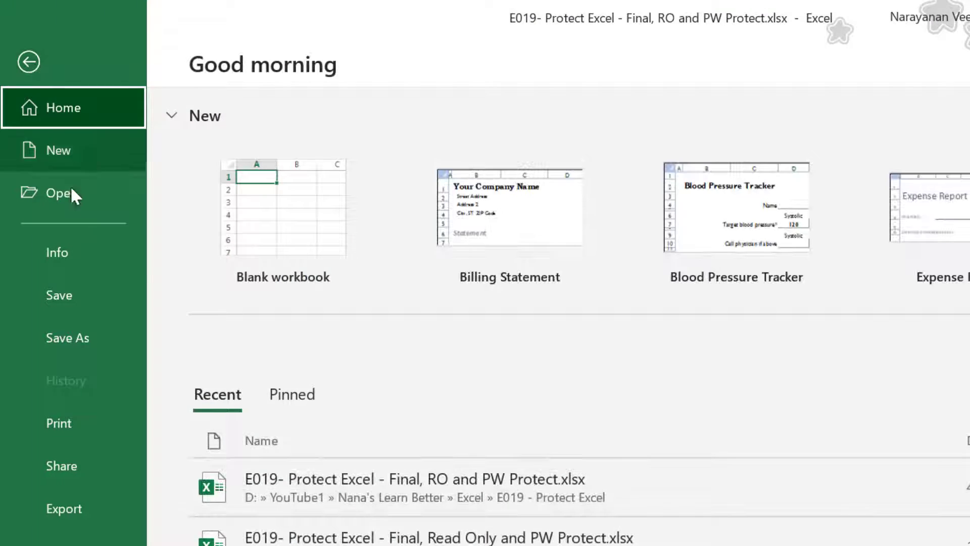
click(73, 252)
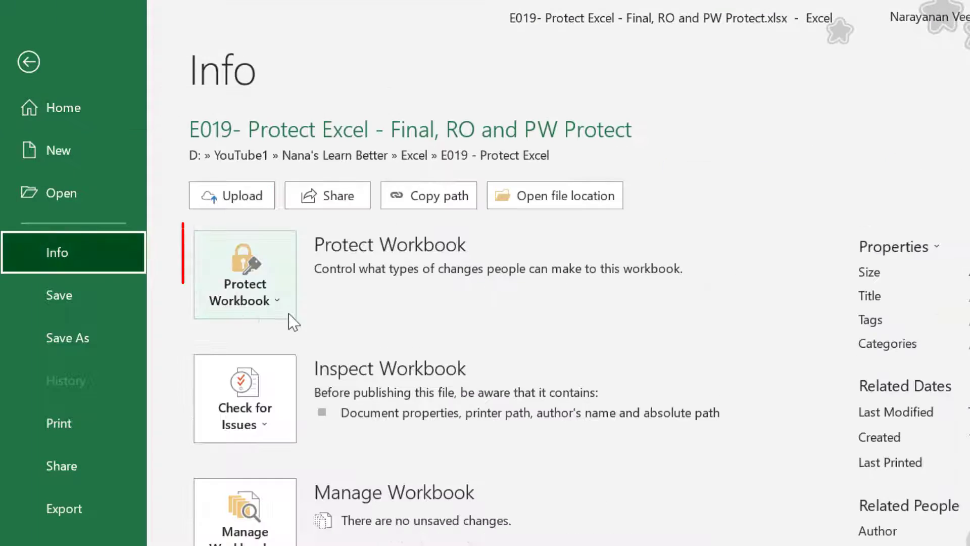
click(279, 302)
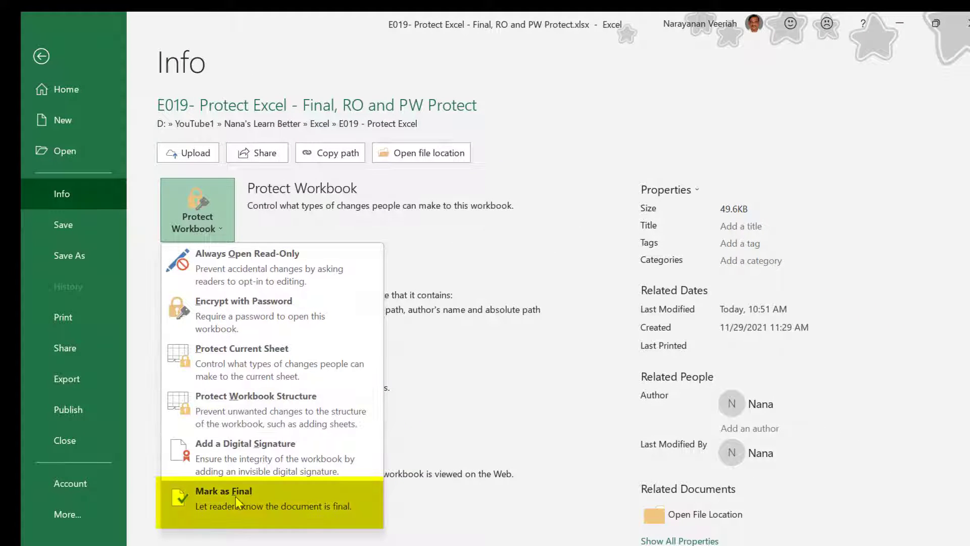
click(236, 496)
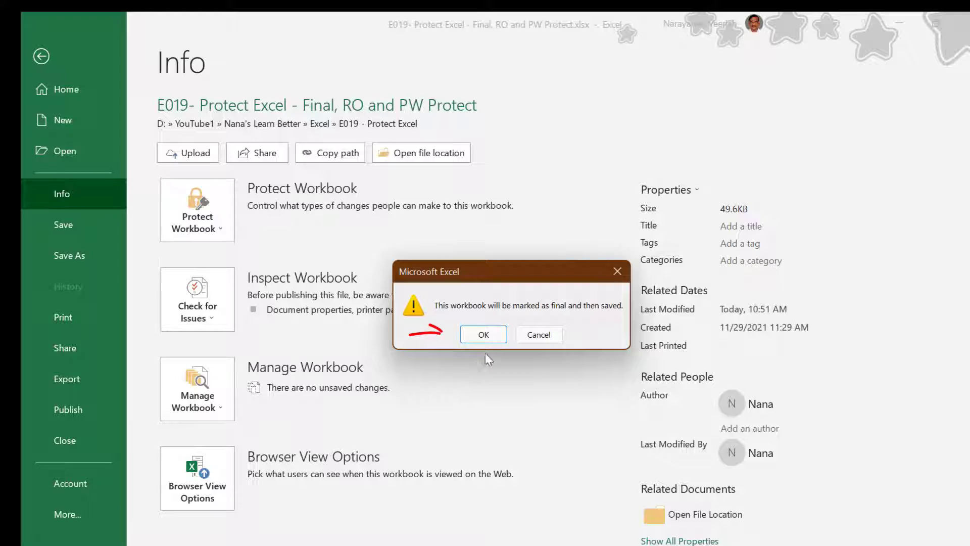
click(484, 334)
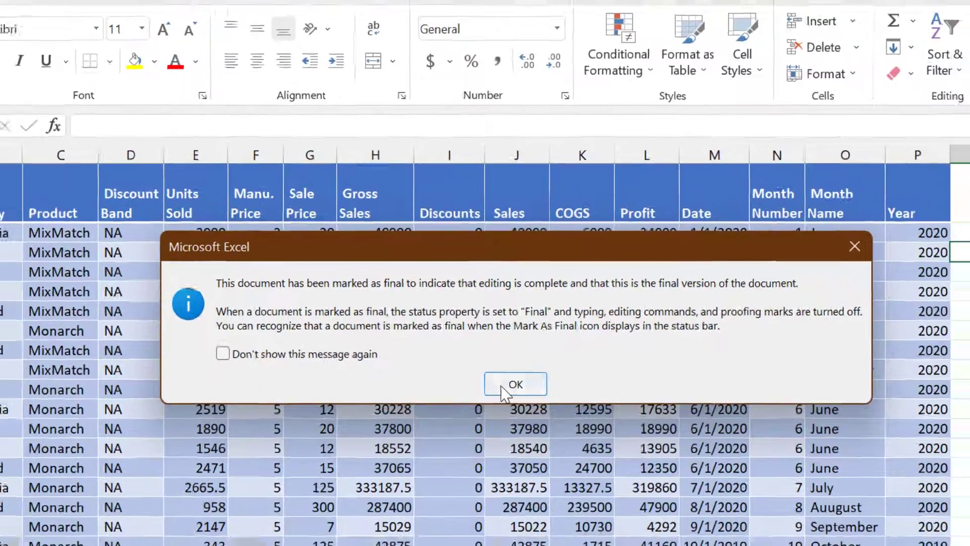
click(510, 392)
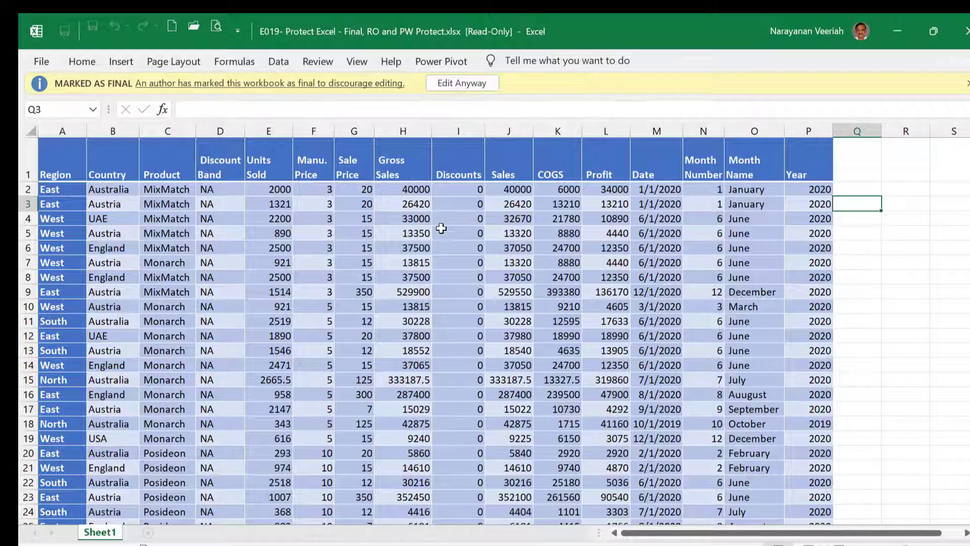
click(407, 218)
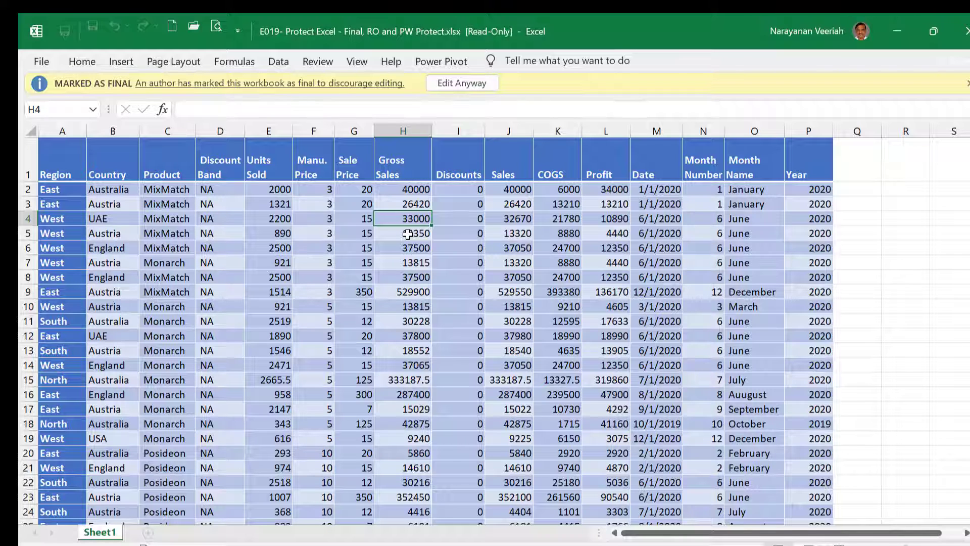
click(277, 62)
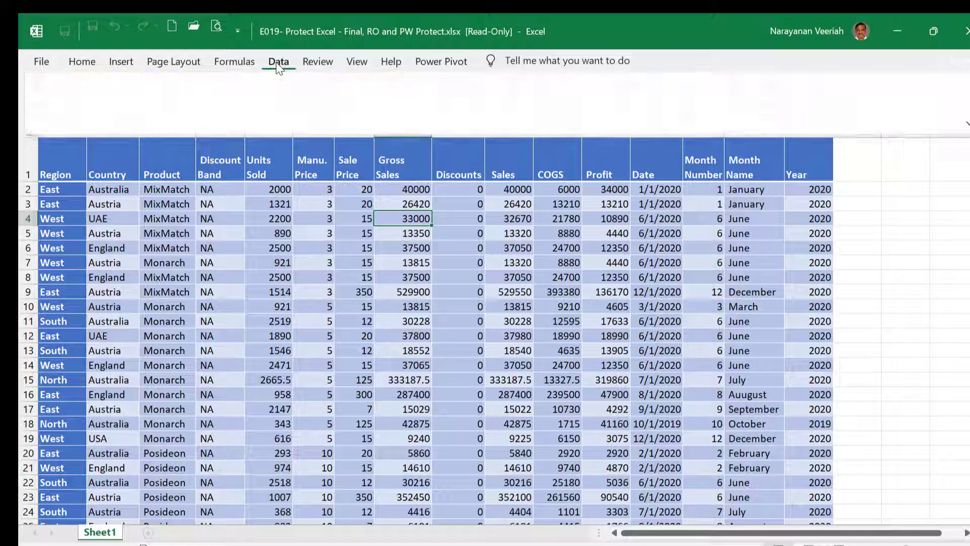
click(187, 63)
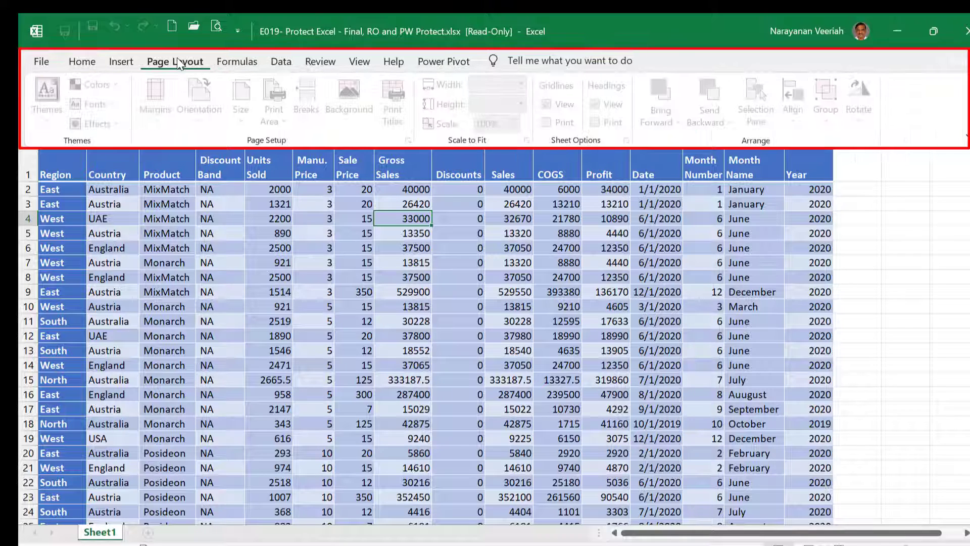
click(359, 66)
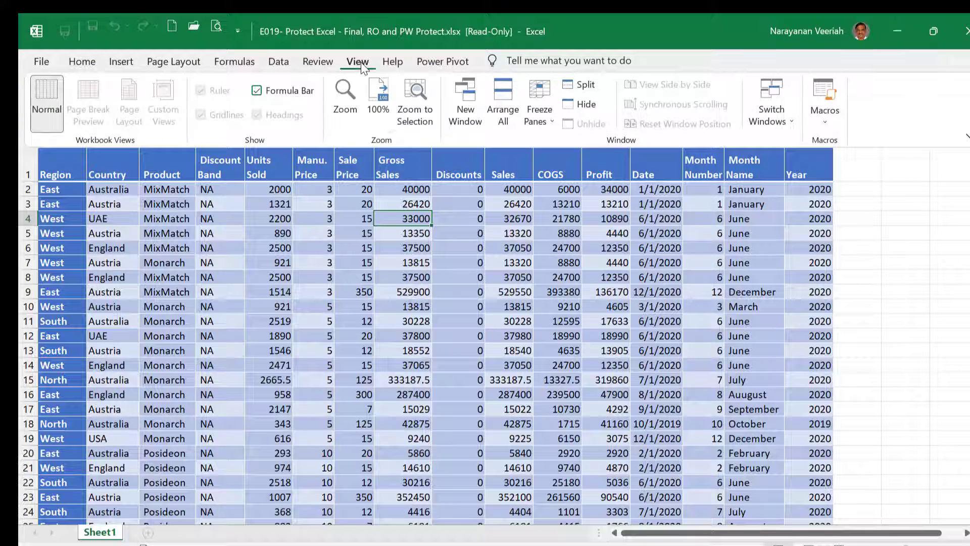
click(438, 277)
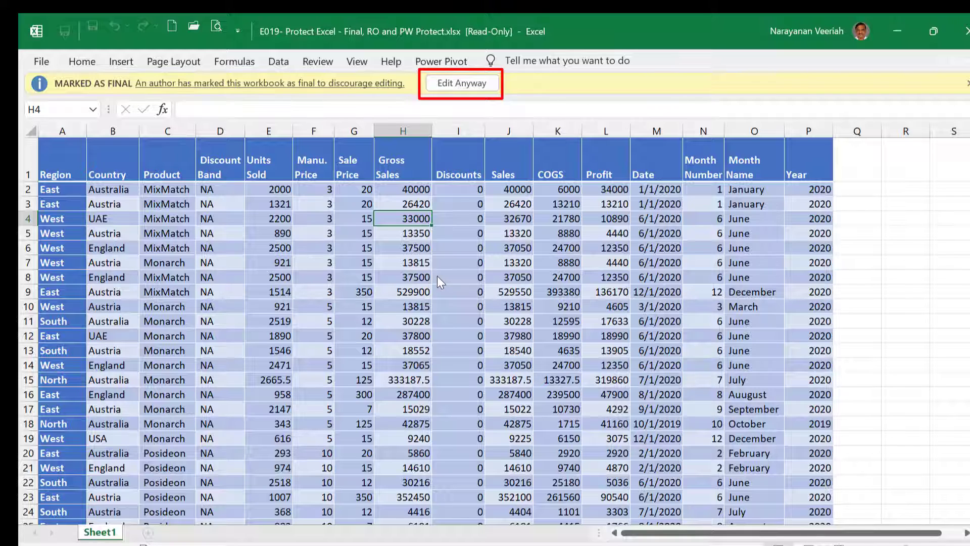
Choose Edit Anyway, then delete cell H4 and undo so 33000 remains.
click(457, 83)
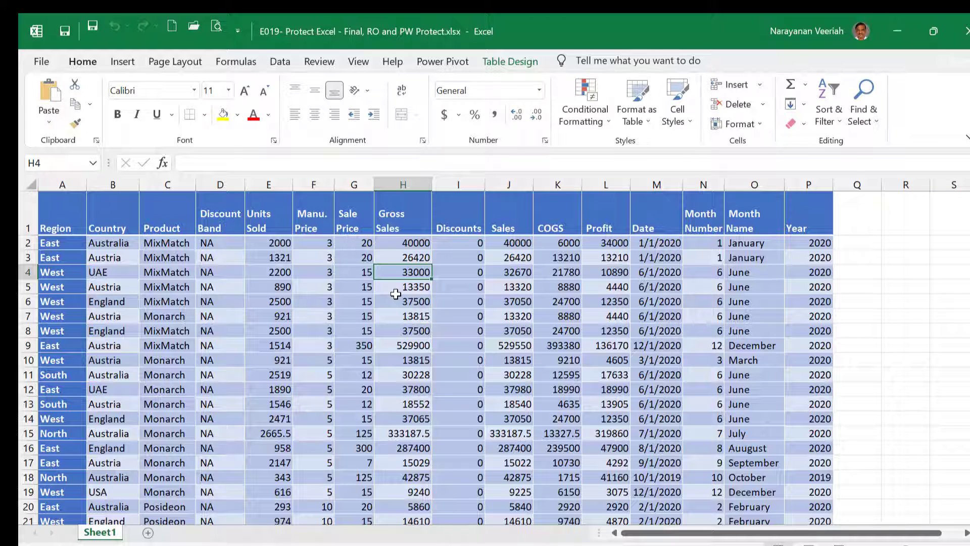
key(Delete)
click(113, 26)
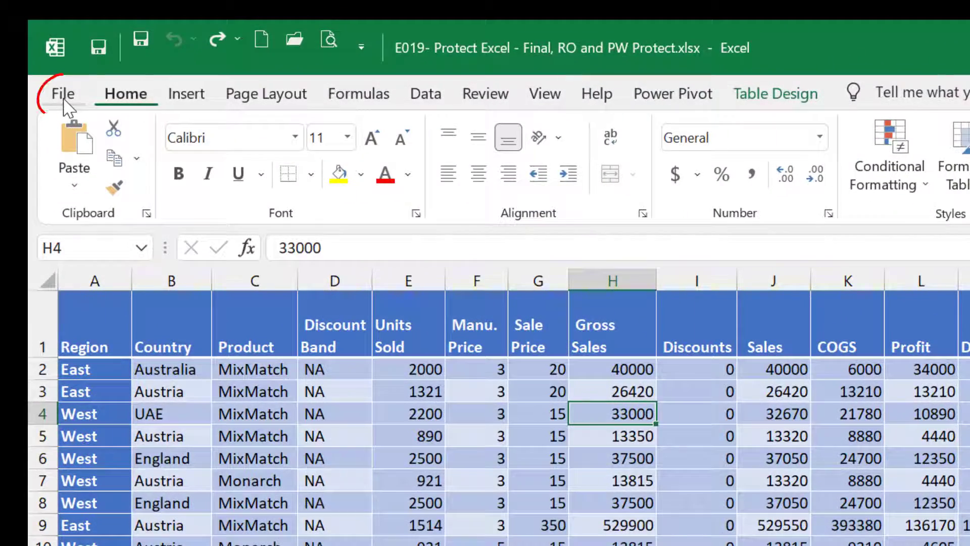
Turn on Always Open Read-Only for the workbook, save it, and close Excel.
click(63, 95)
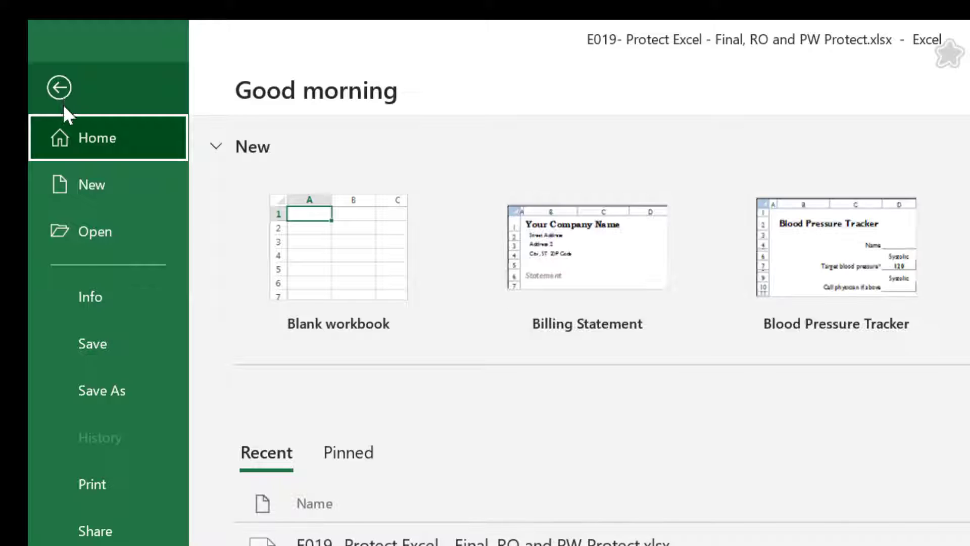
click(105, 302)
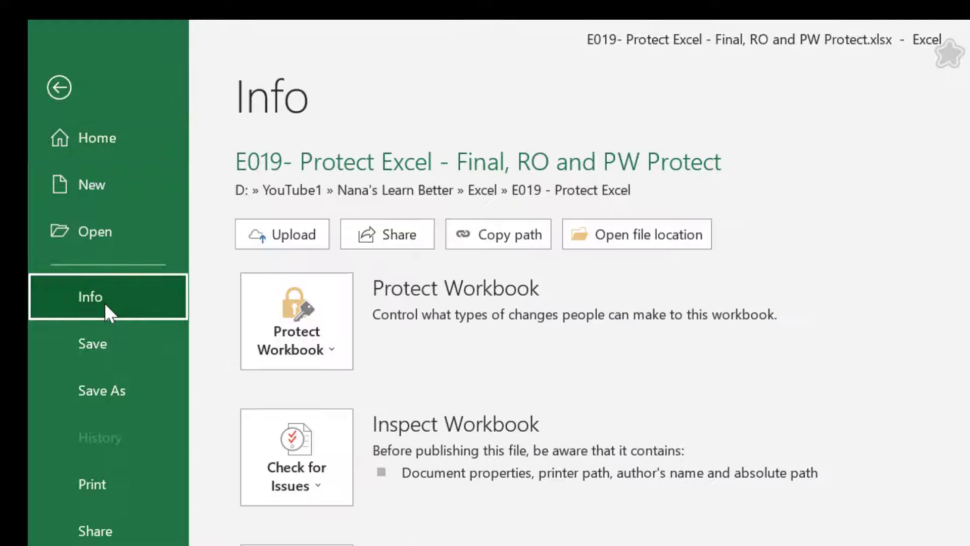
click(334, 359)
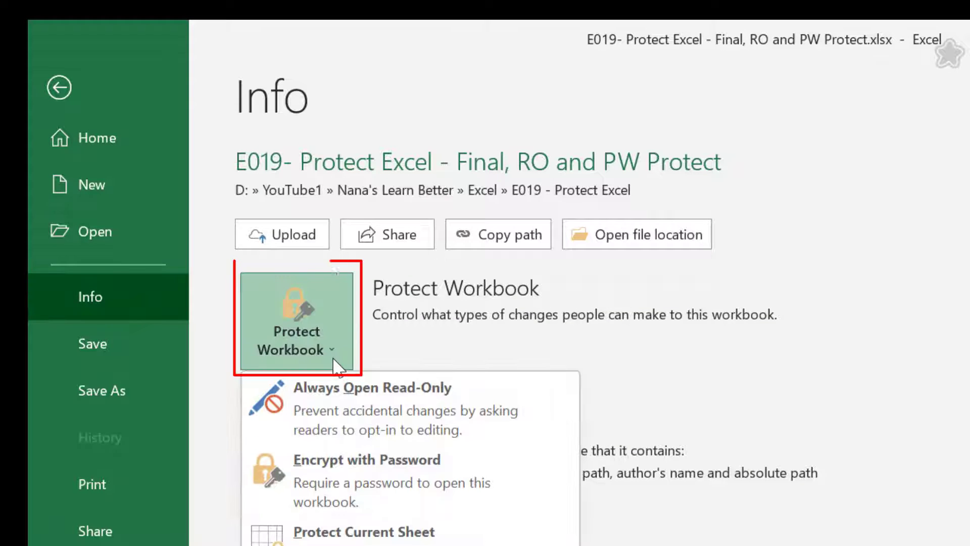
click(335, 397)
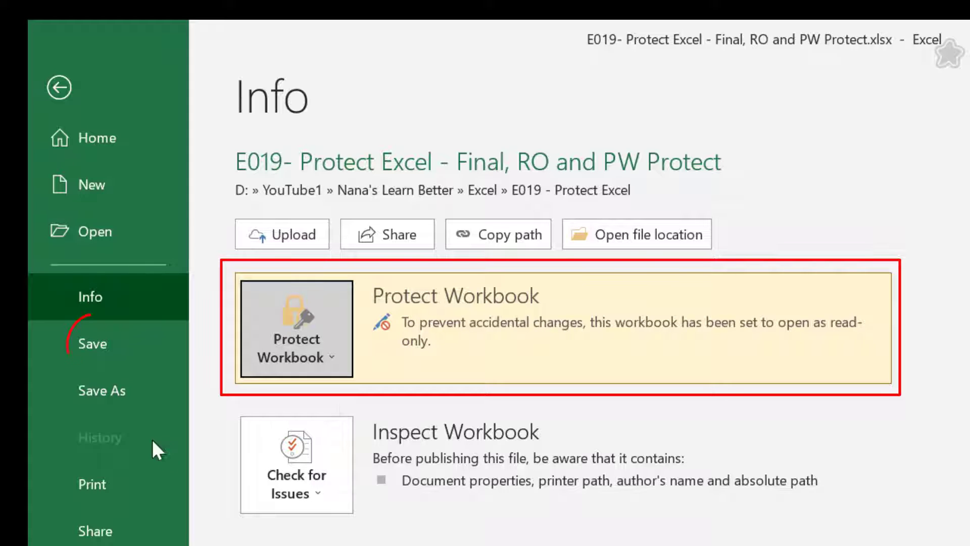
click(93, 349)
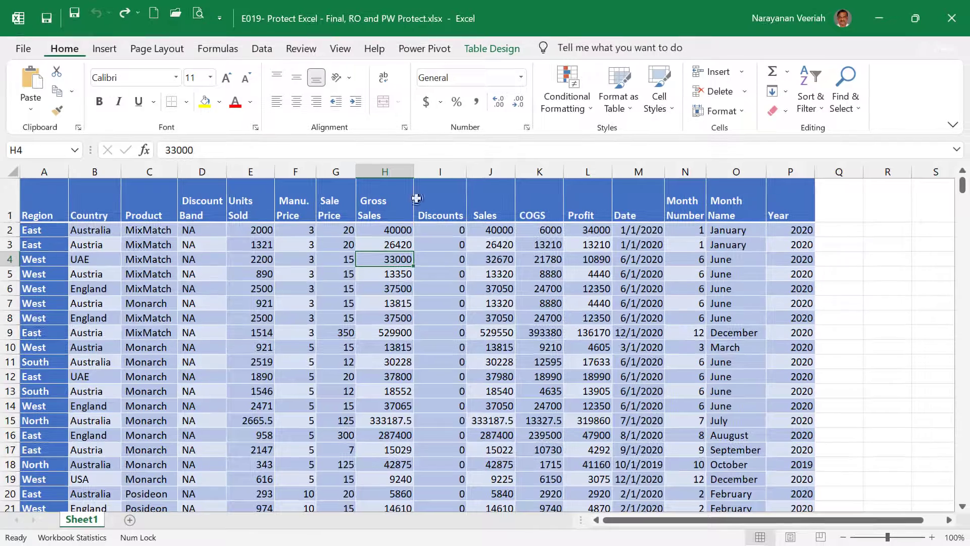
click(953, 19)
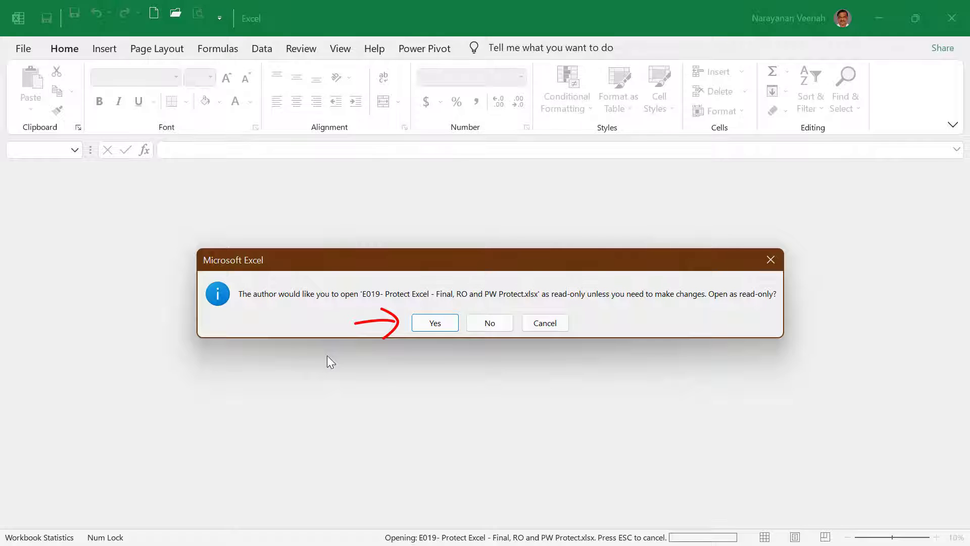
Open the workbook read-only once, then relaunch Excel and reopen it from Recent for editing.
click(446, 322)
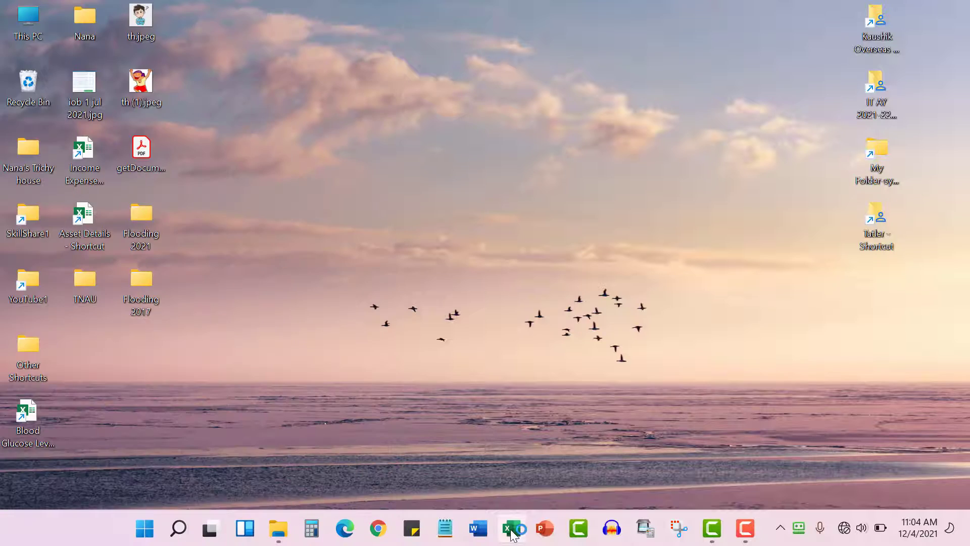
click(511, 529)
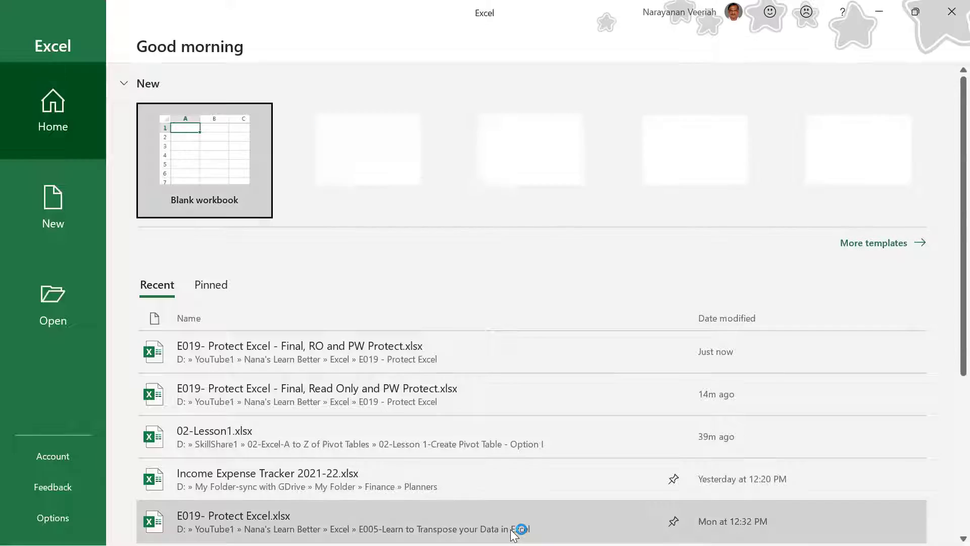
click(405, 359)
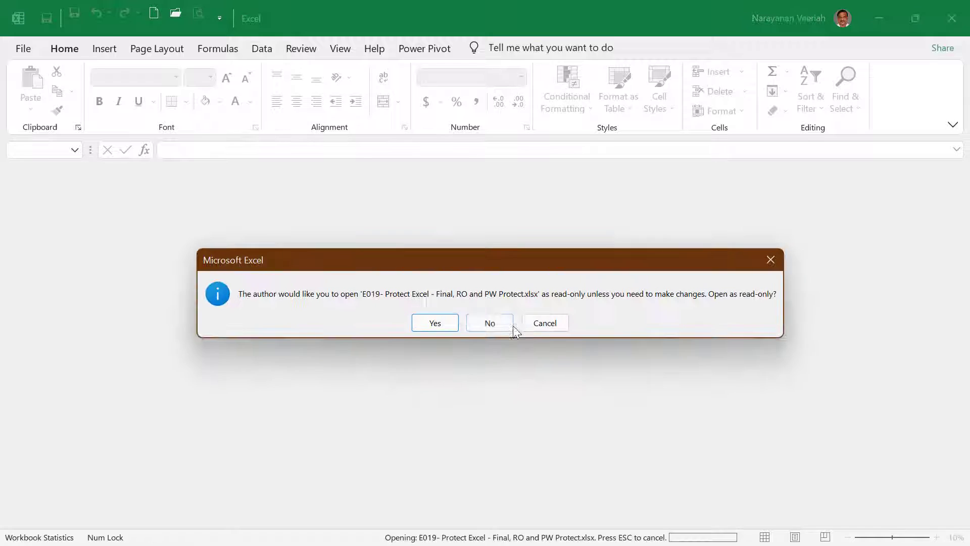
click(486, 325)
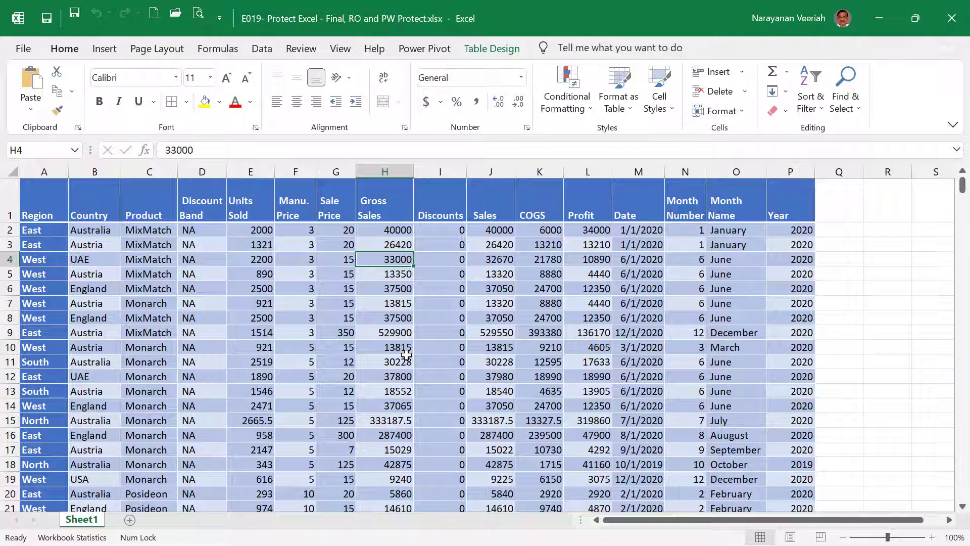
Replace the Gross Sales value in H9 with the test text 'rtrt'.
key(Delete)
click(407, 331)
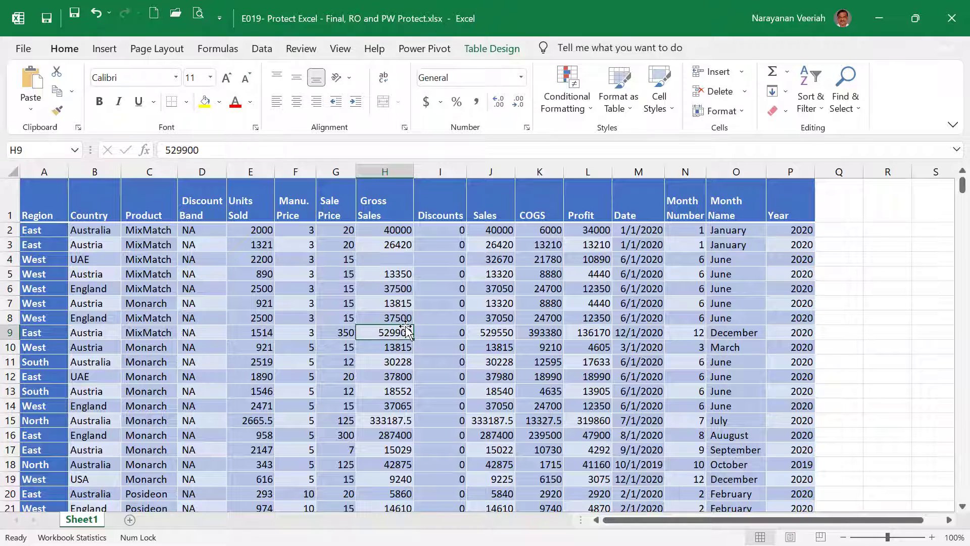
text(rtrt)
click(440, 347)
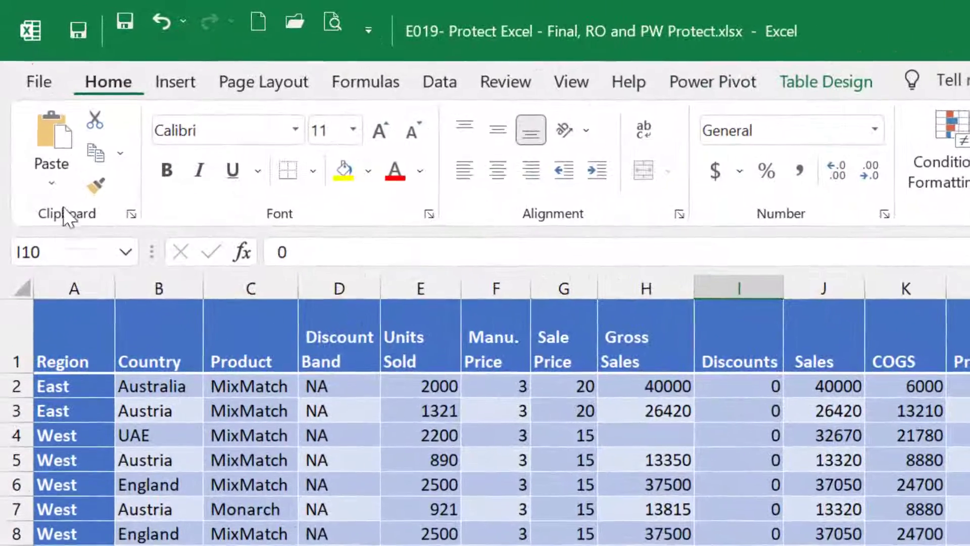
Switch off Always Open Read-Only in the Protect Workbook options.
click(43, 85)
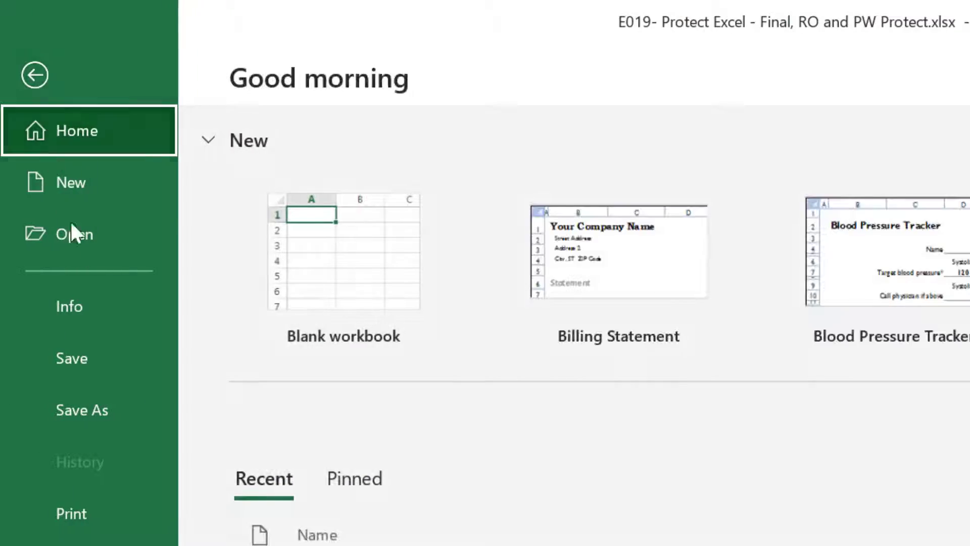
click(102, 295)
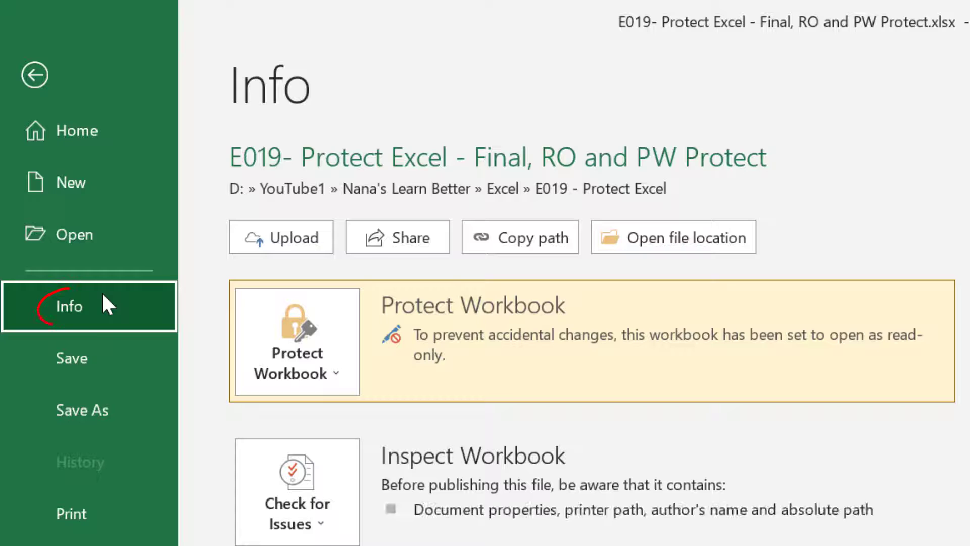
click(332, 377)
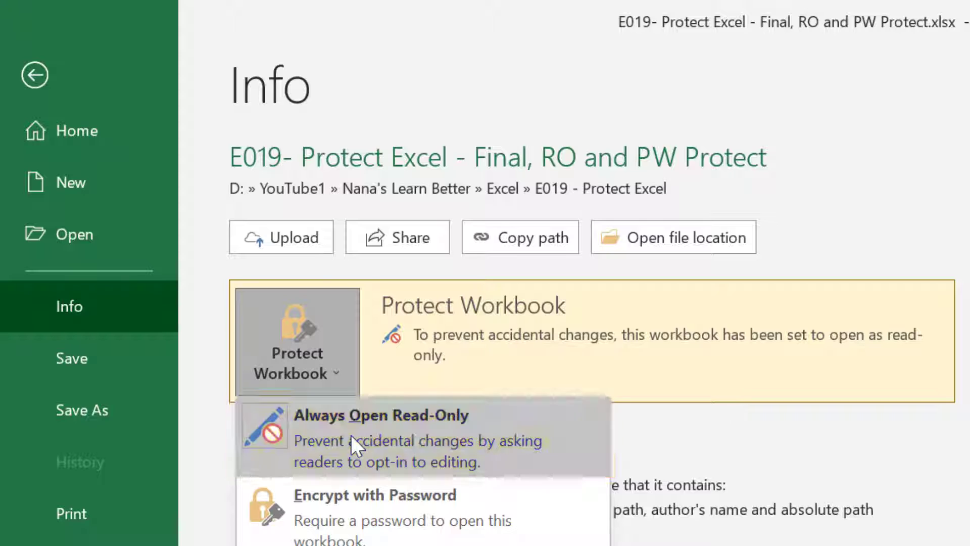
click(351, 434)
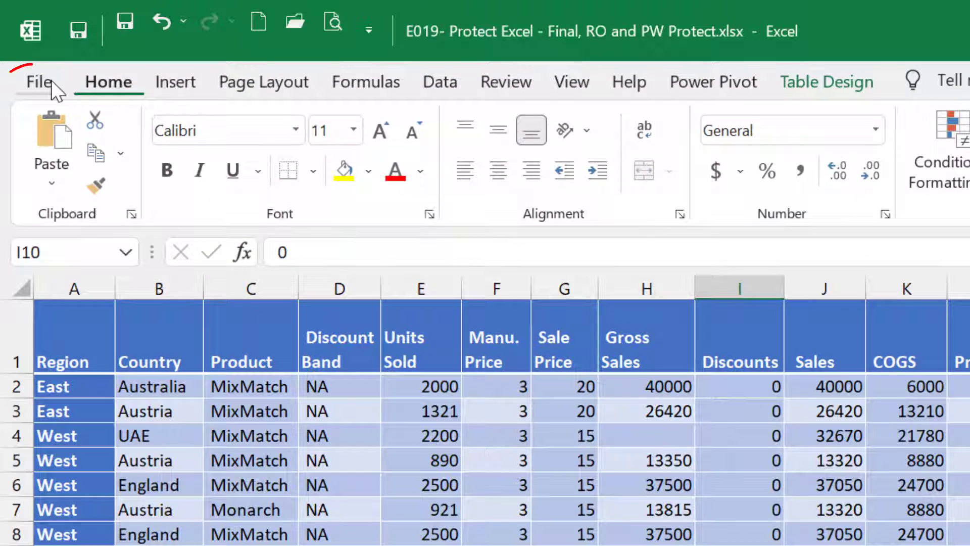
Encrypt the workbook with a password, entering it twice, and save the file.
click(51, 80)
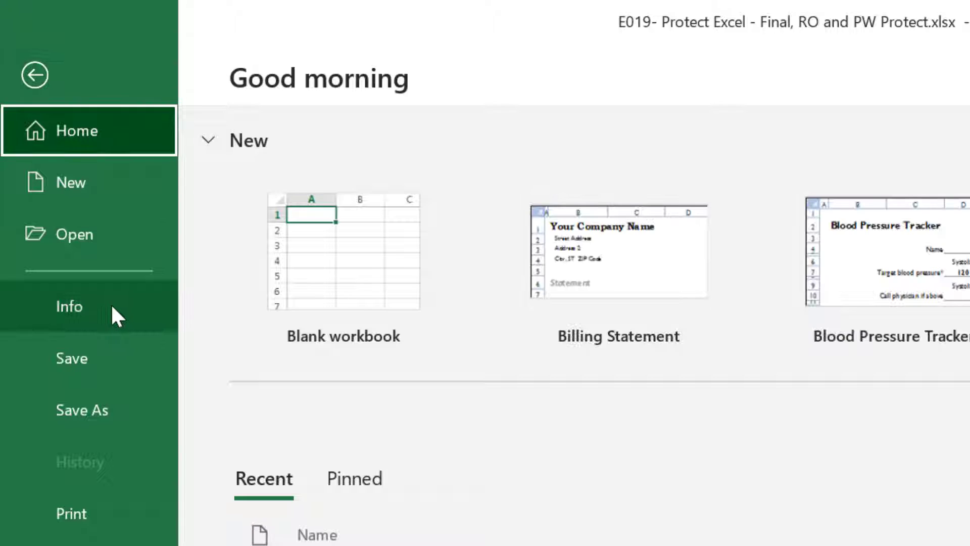
click(111, 305)
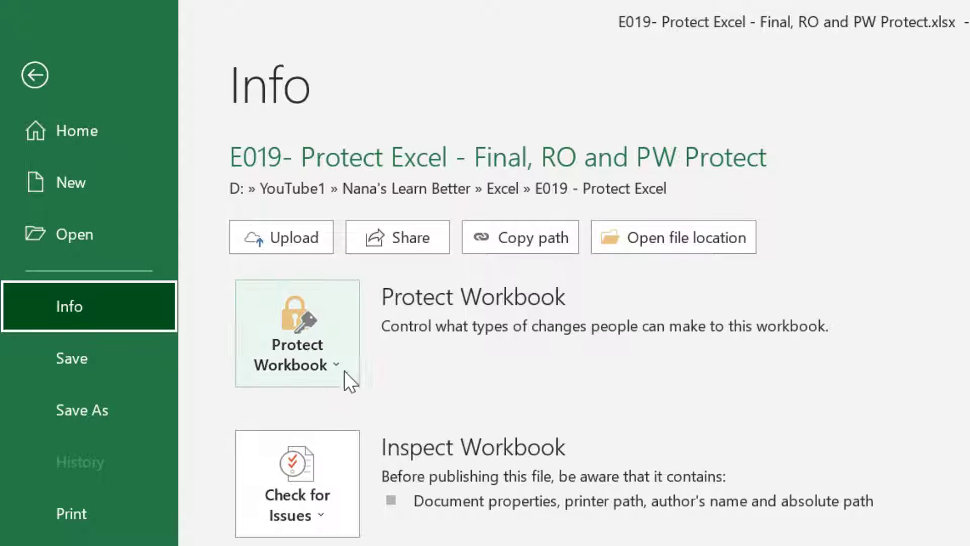
click(333, 364)
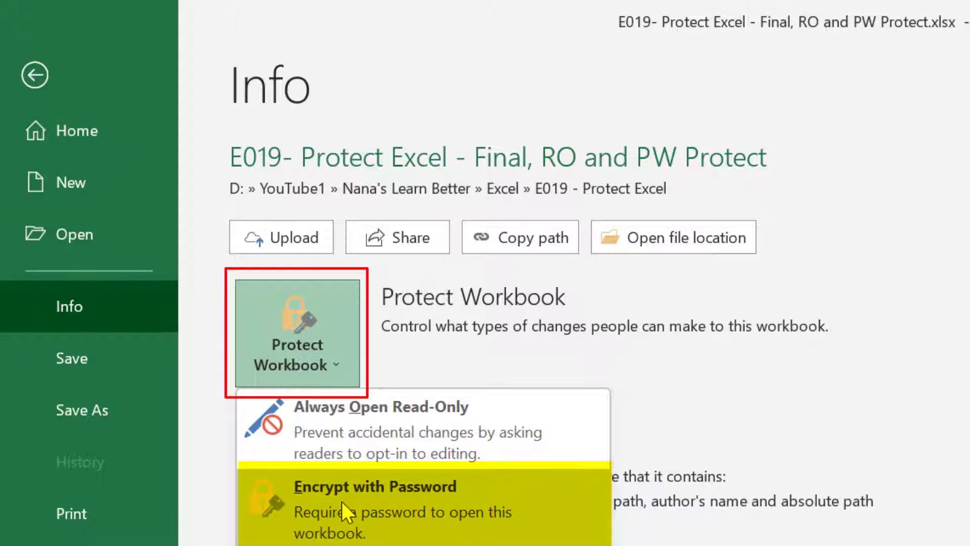
click(342, 501)
text(1234)
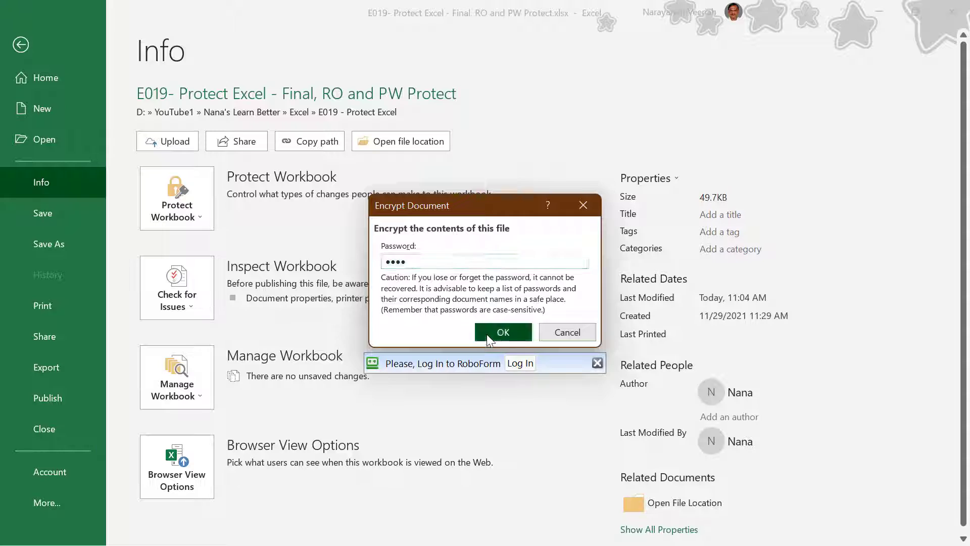
click(487, 334)
text(1234)
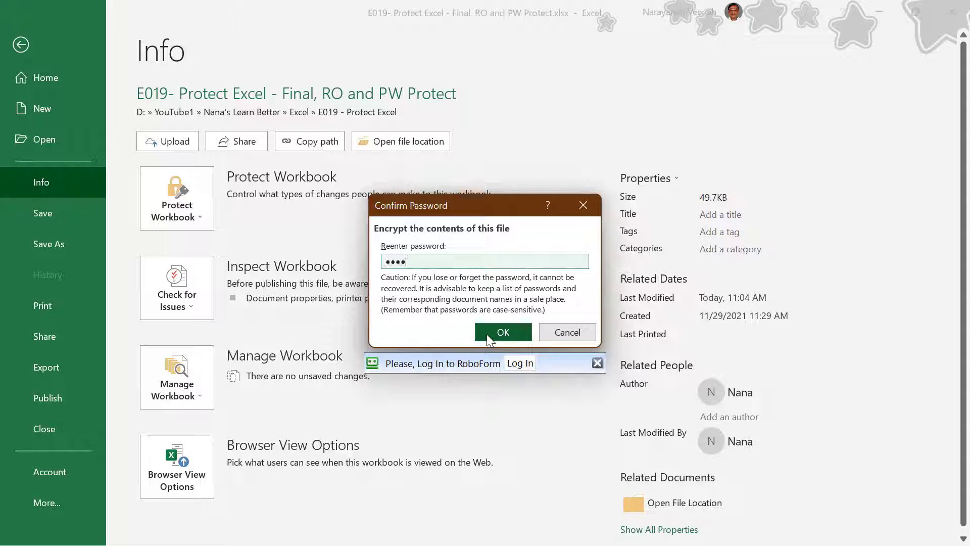
click(507, 335)
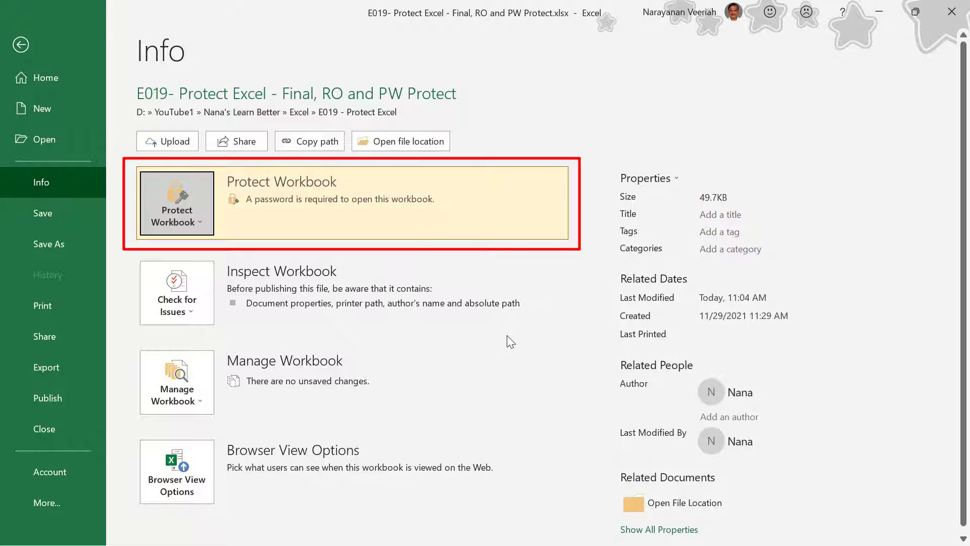
click(47, 214)
Close Excel, reopen the sales workbook from Recent, and enter its password.
click(965, 26)
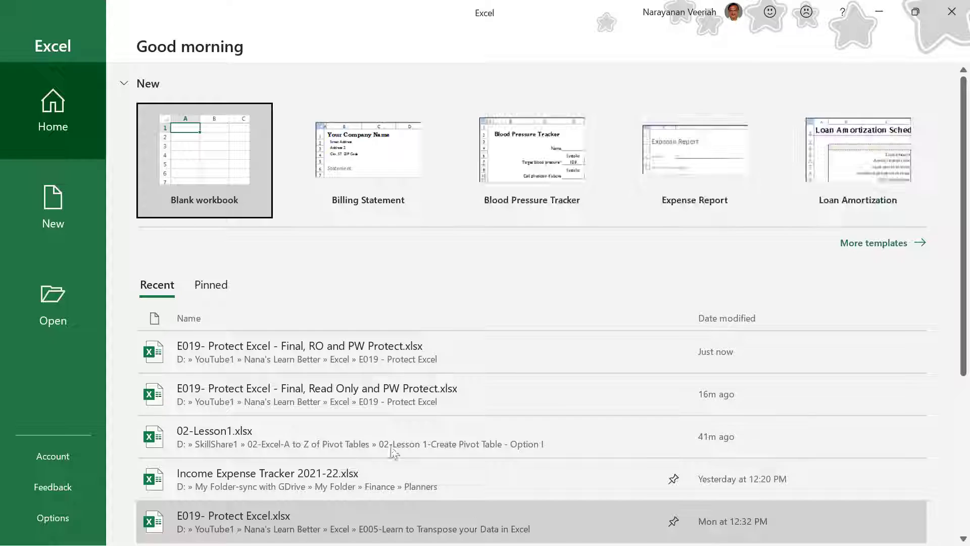
click(329, 356)
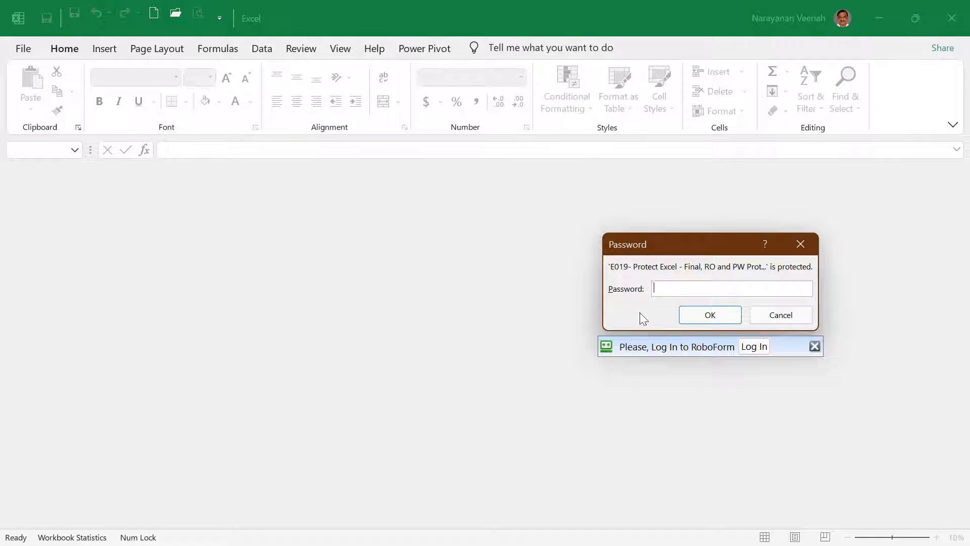
text(1234)
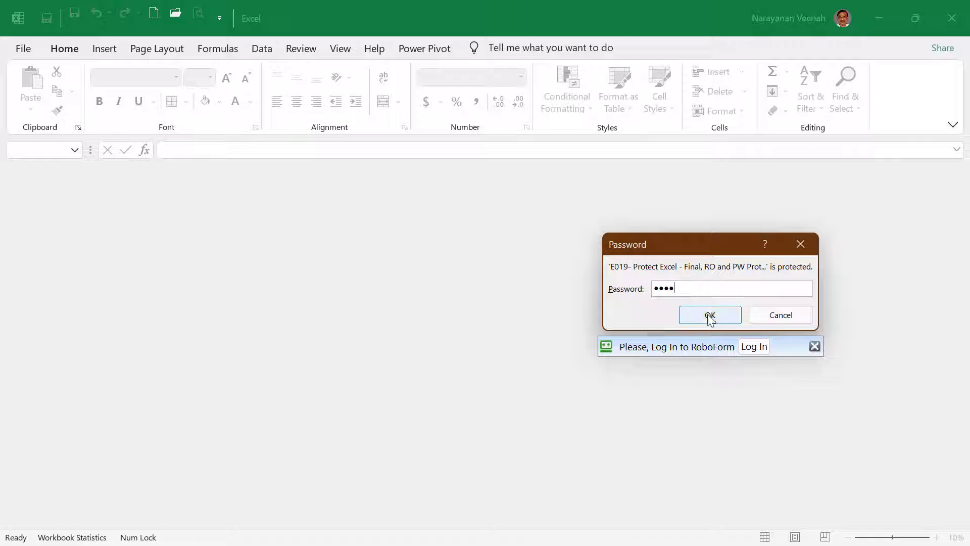
click(709, 322)
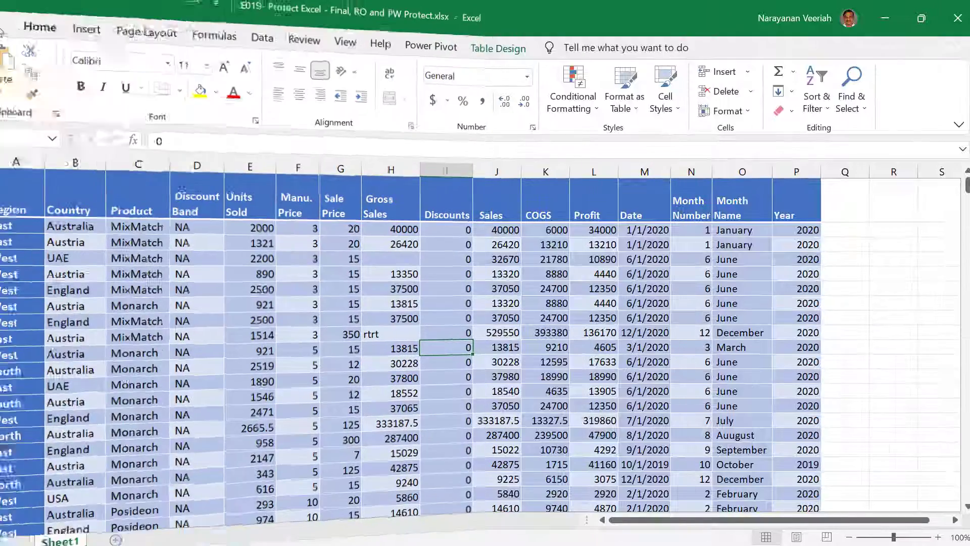
Clear the workbook's encryption password and save the unprotected file.
click(30, 48)
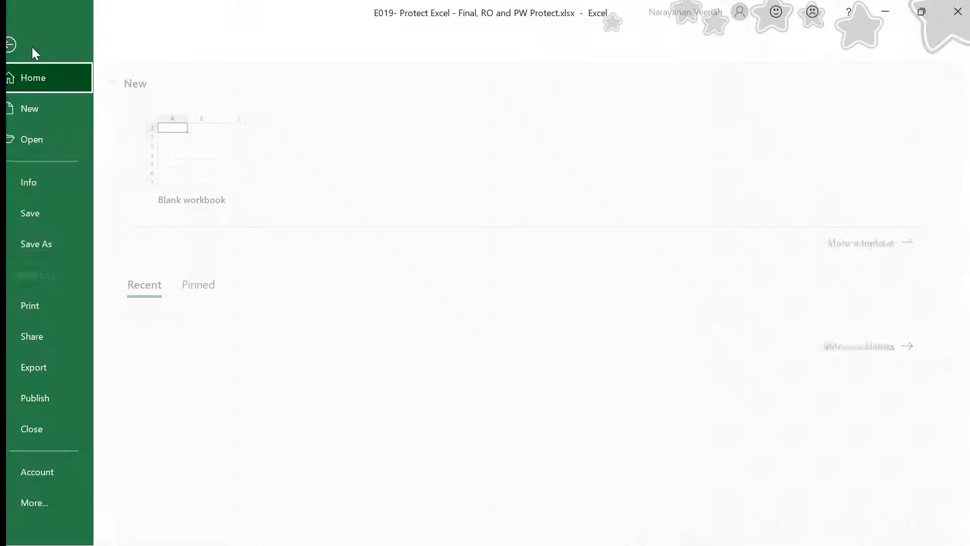
click(41, 176)
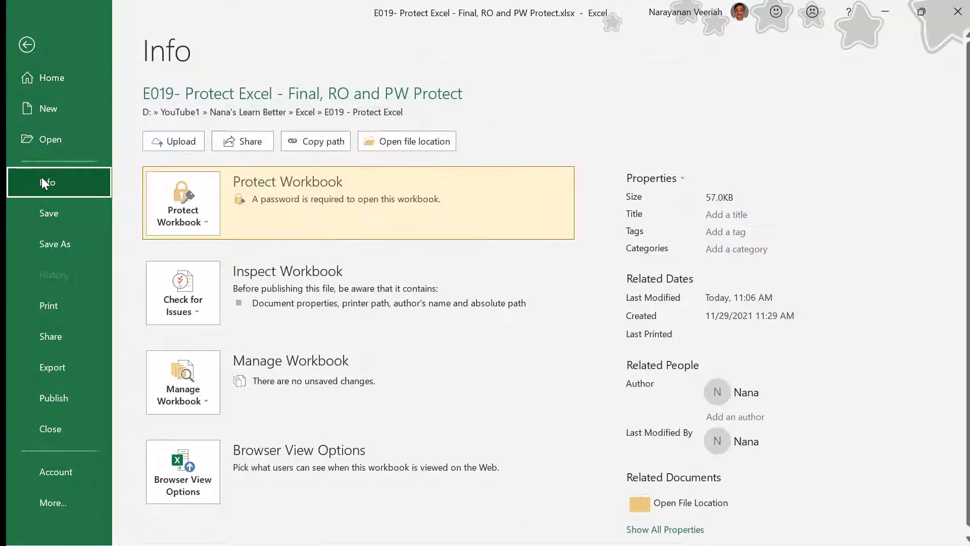
click(205, 222)
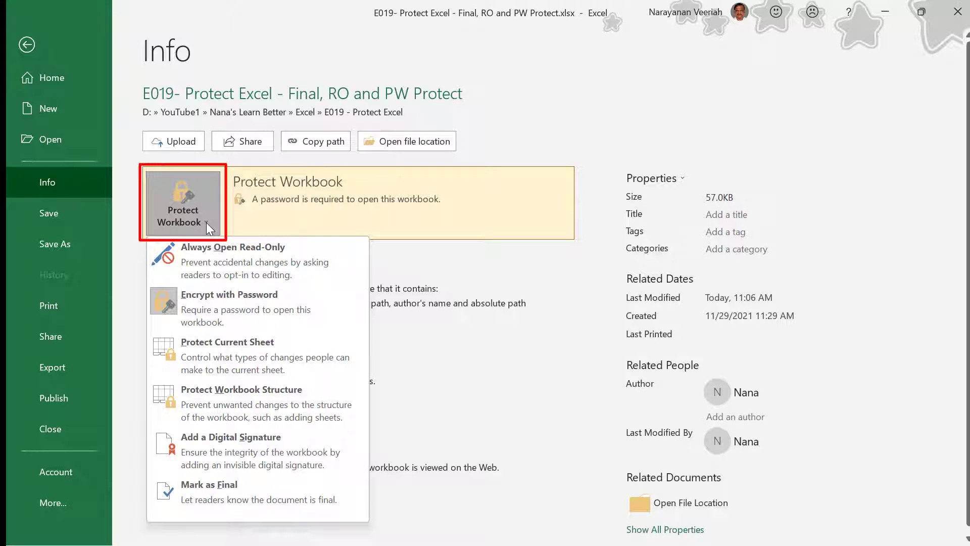
click(217, 308)
text(1234)
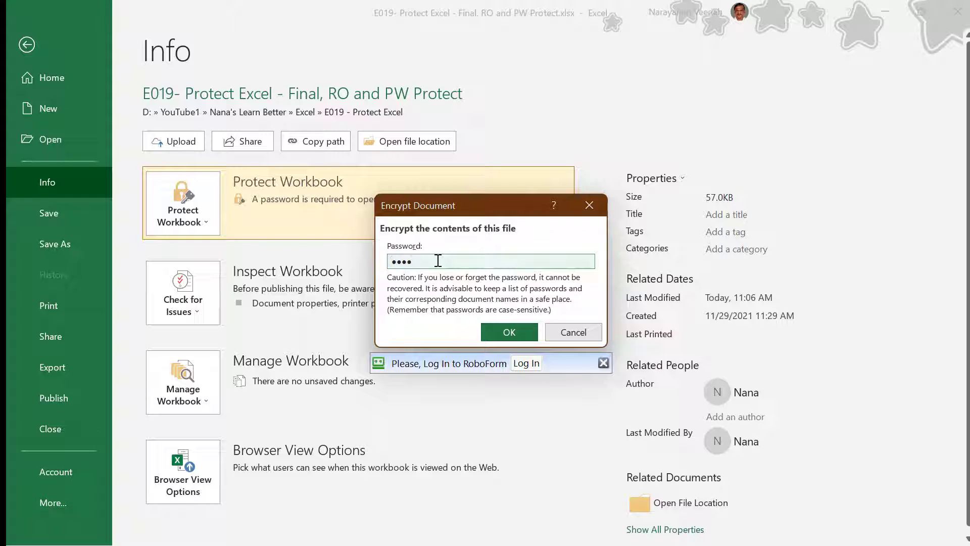
key(BackSpace)
key(BackSpace)
key(BackSpace)
key(BackSpace)
click(510, 332)
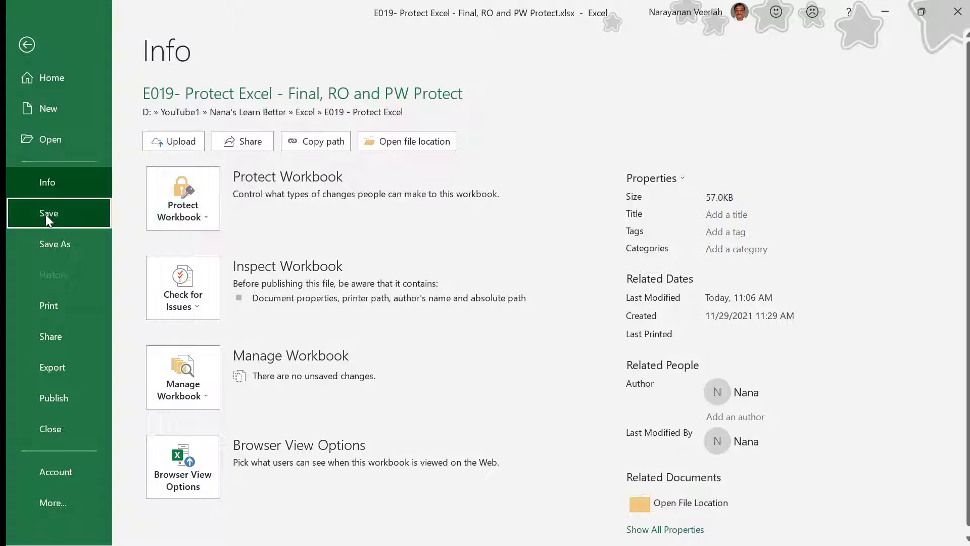
click(46, 214)
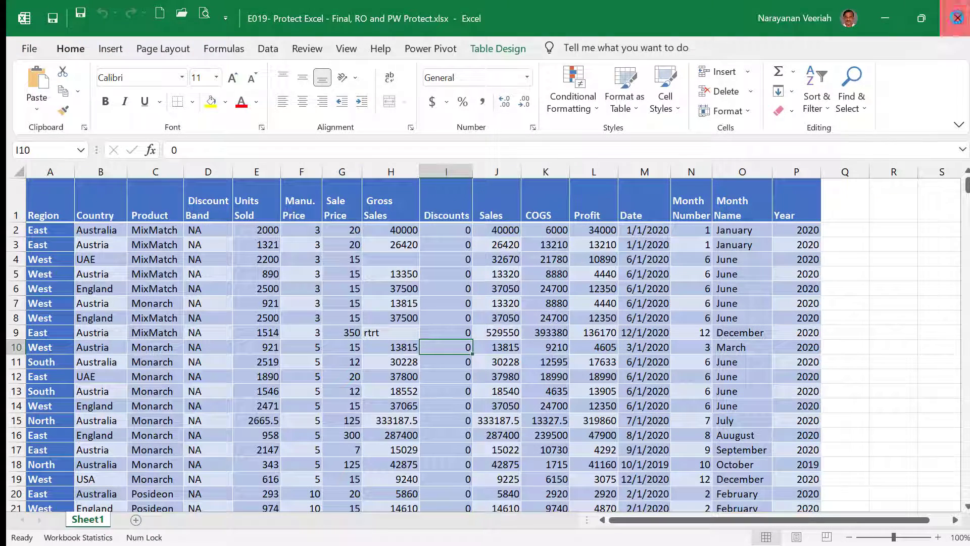
Close and relaunch Excel, then reopen the sales workbook from Recent without a password.
click(958, 20)
click(517, 528)
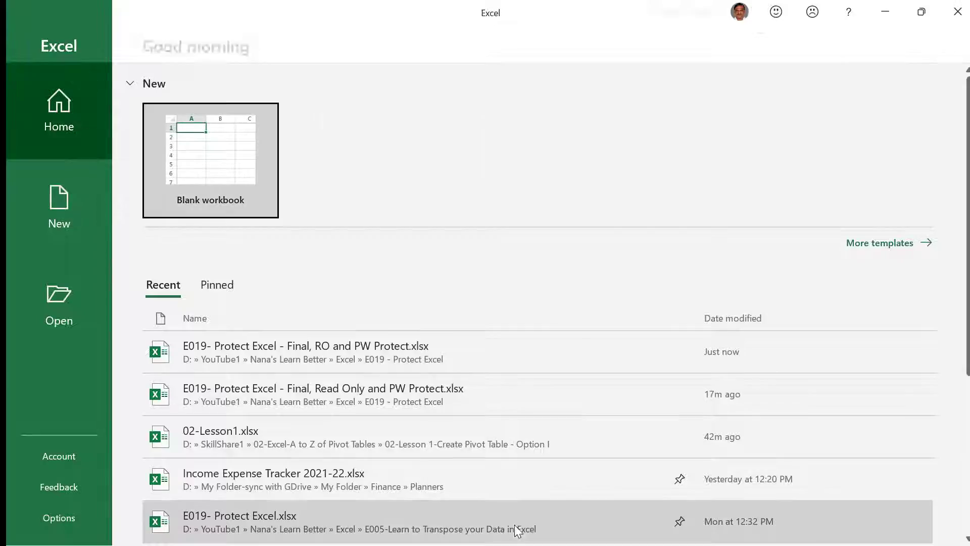
click(285, 354)
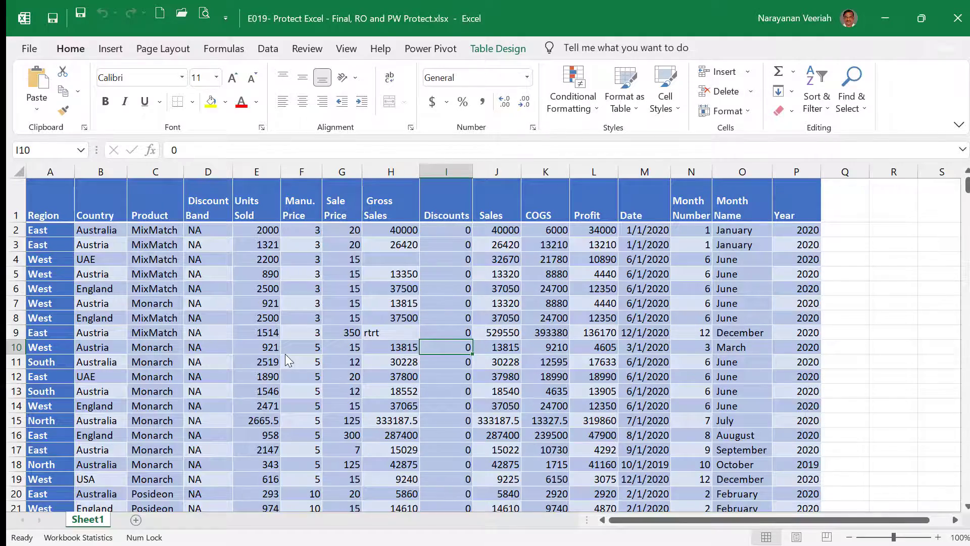